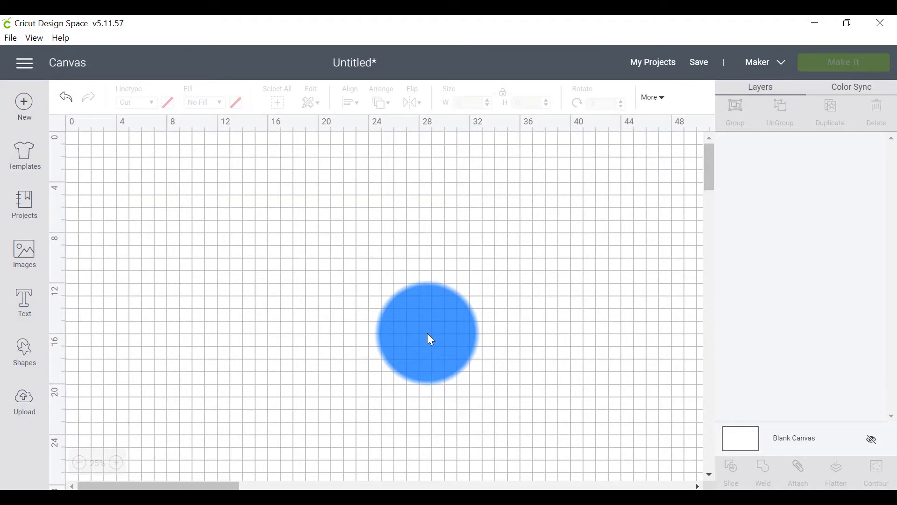
Pan around the empty canvas of the new untitled project
{"action": "left_click_drag", "start_coordinate": [430, 338], "coordinate": [250, 395]}
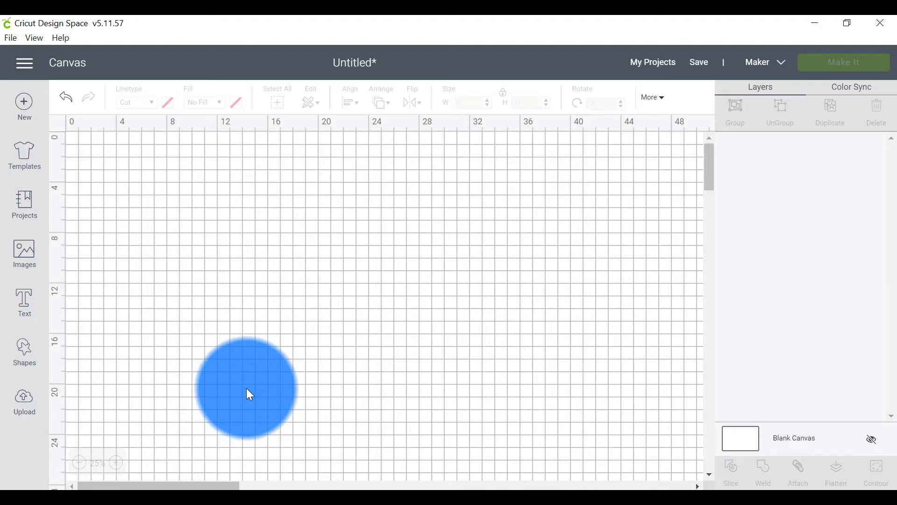
{"action": "left_click_drag", "start_coordinate": [246, 389], "coordinate": [234, 383]}
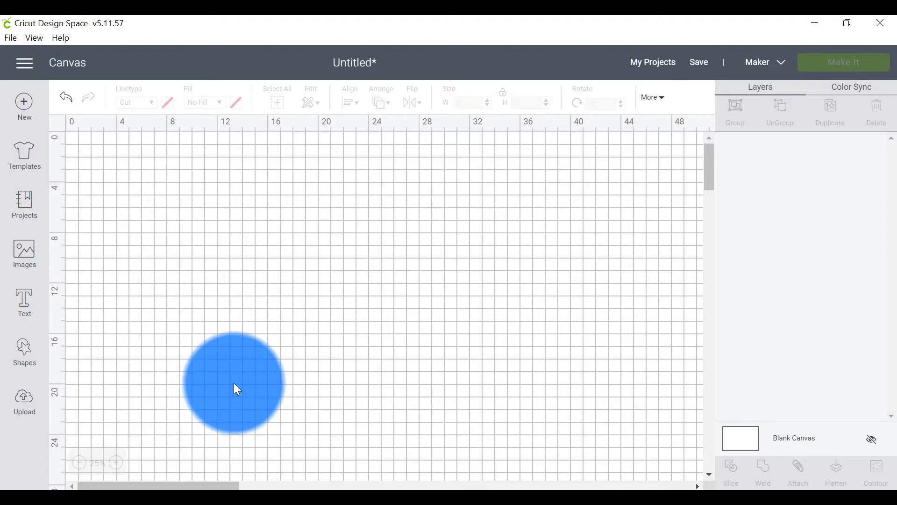
{"action": "left_click_drag", "start_coordinate": [234, 384], "coordinate": [266, 366]}
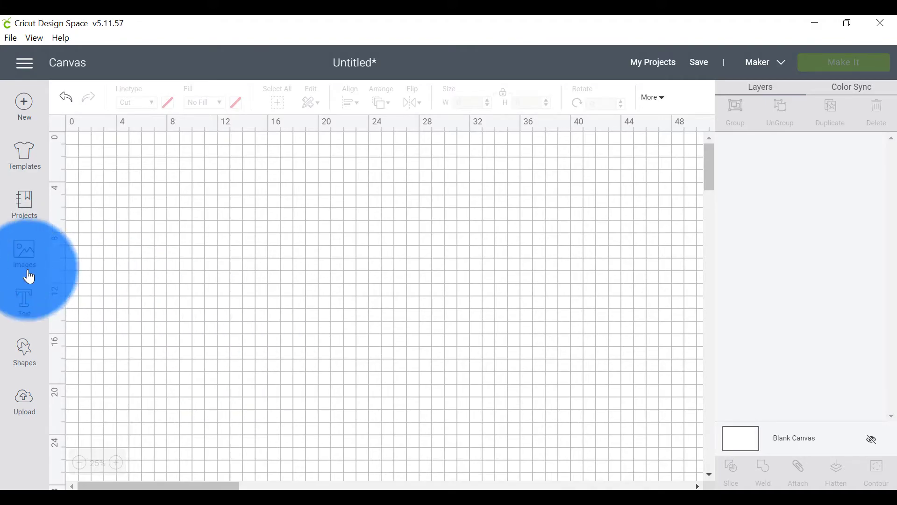
Add a text box and type J, O, L, E, N on separate stacked lines
{"action": "left_click", "coordinate": [23, 303]}
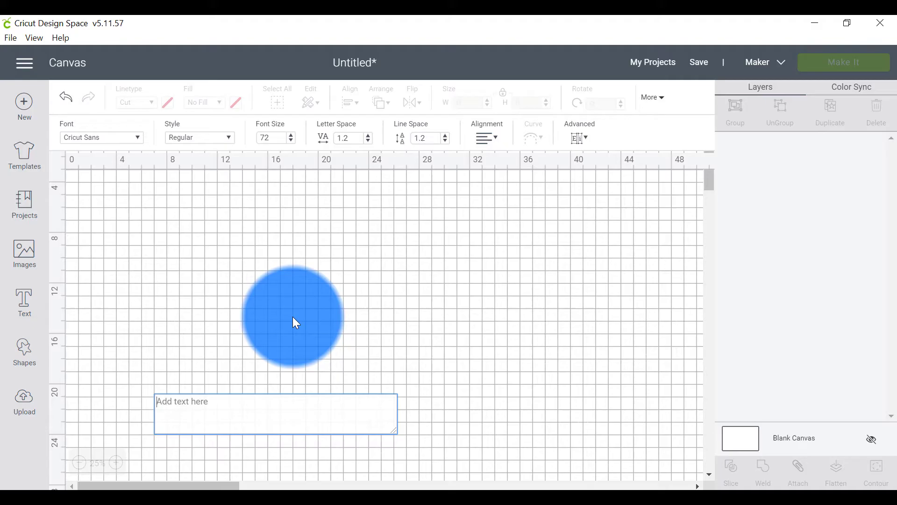
{"action": "type", "text": "J"}
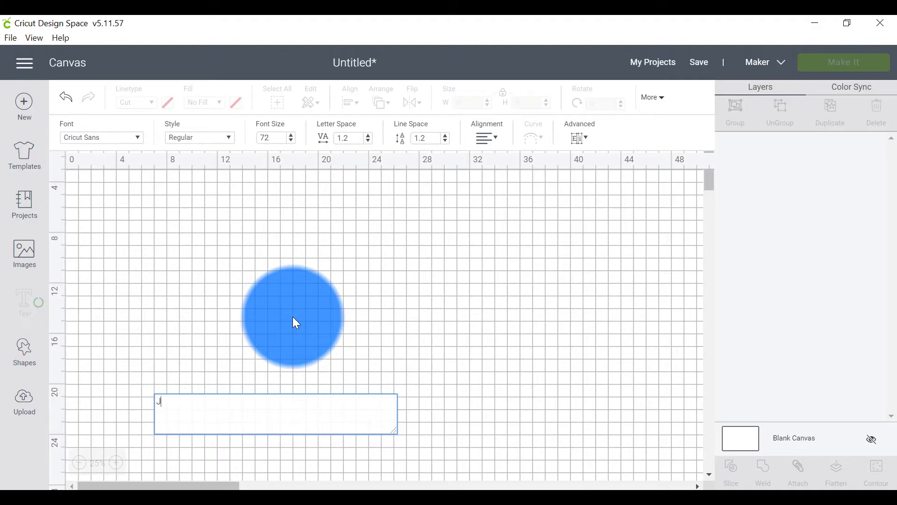
{"action": "type", "text": "olene"}
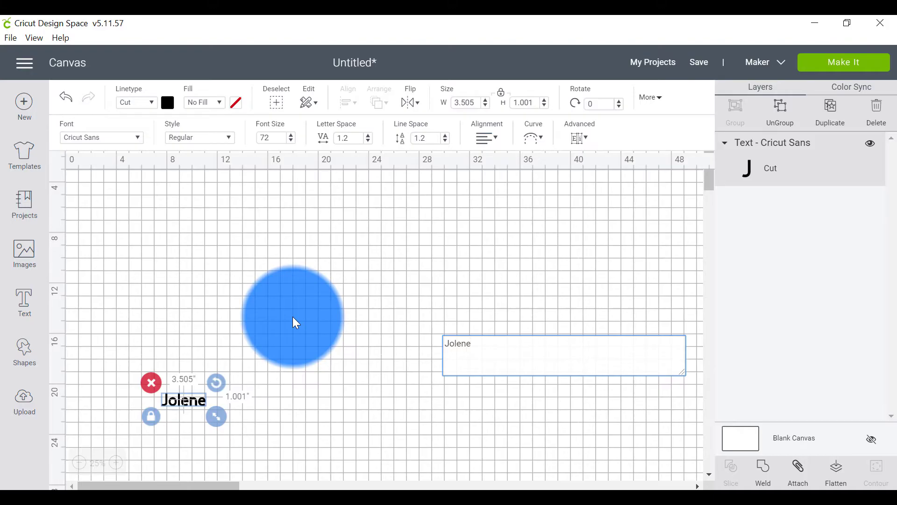
{"action": "key", "text": "BackSpace"}
{"action": "key", "text": "BackSpace"}
{"action": "key", "text": "BackSpace"}
{"action": "key", "text": "BackSpace"}
{"action": "key", "text": "BackSpace"}
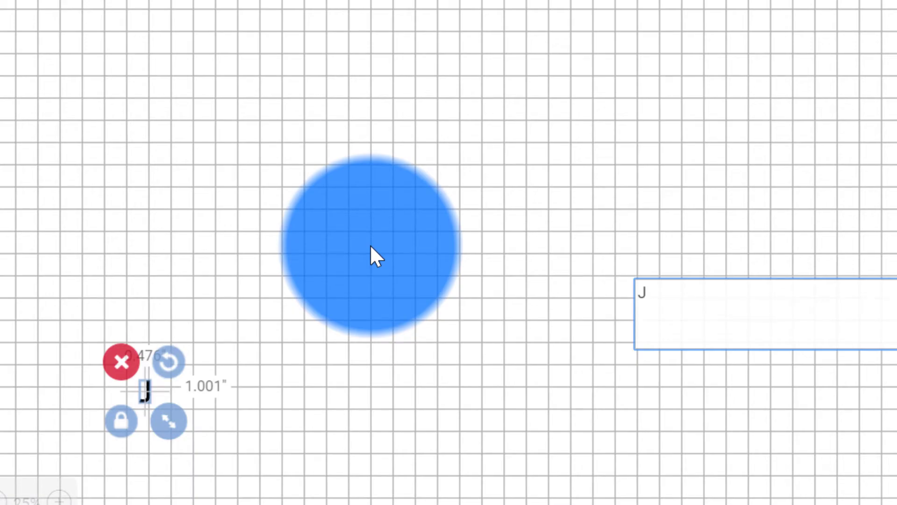
{"action": "key", "text": "Return"}
{"action": "type", "text": "O "}
{"action": "type", "text": "L"}
{"action": "key", "text": "Return"}
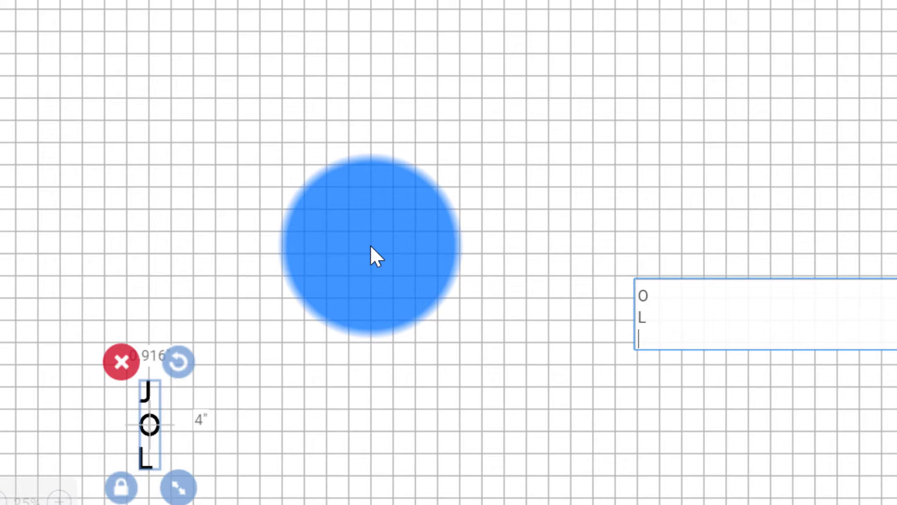
{"action": "type", "text": "E"}
{"action": "key", "text": "Return"}
{"action": "type", "text": "N"}
{"action": "key", "text": "Return"}
Add the final E, then move JOLENE and enlarge it to about 16.4 inches tall
{"action": "type", "text": "E"}
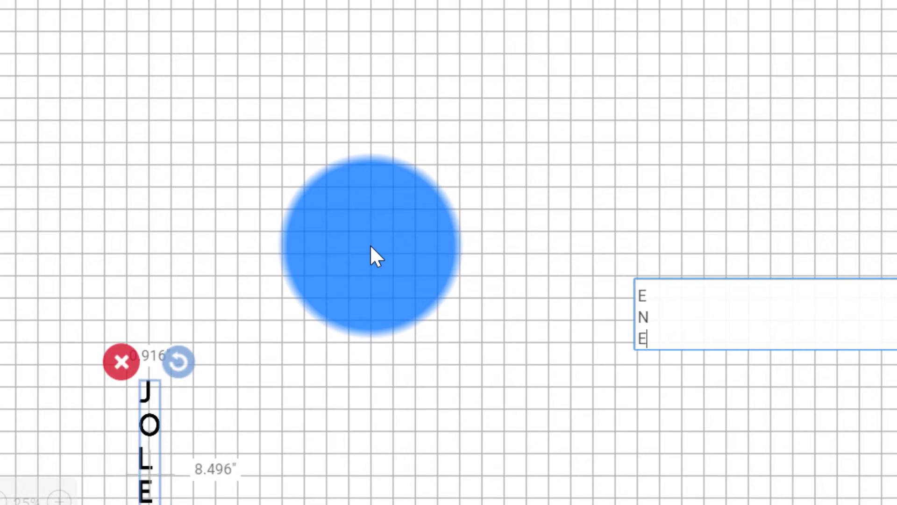
{"action": "left_click_drag", "start_coordinate": [129, 467], "coordinate": [328, 195]}
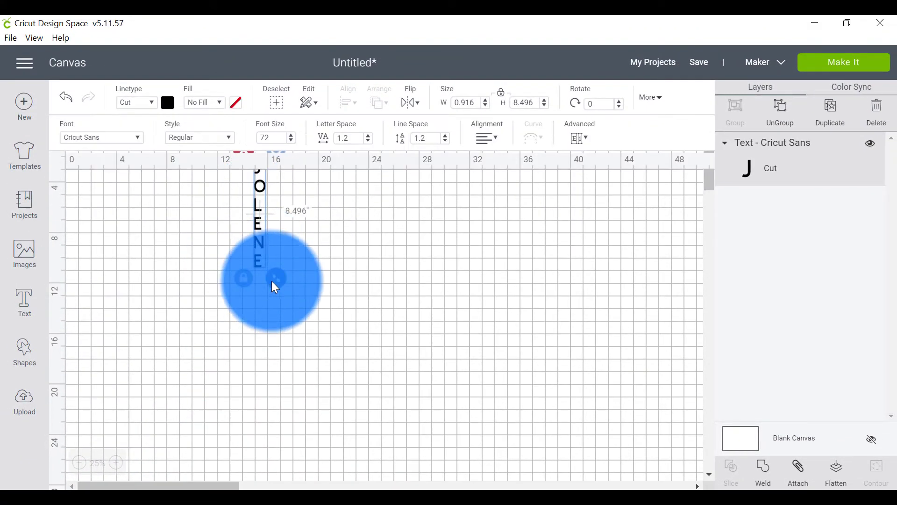
{"action": "left_click_drag", "start_coordinate": [274, 283], "coordinate": [327, 369]}
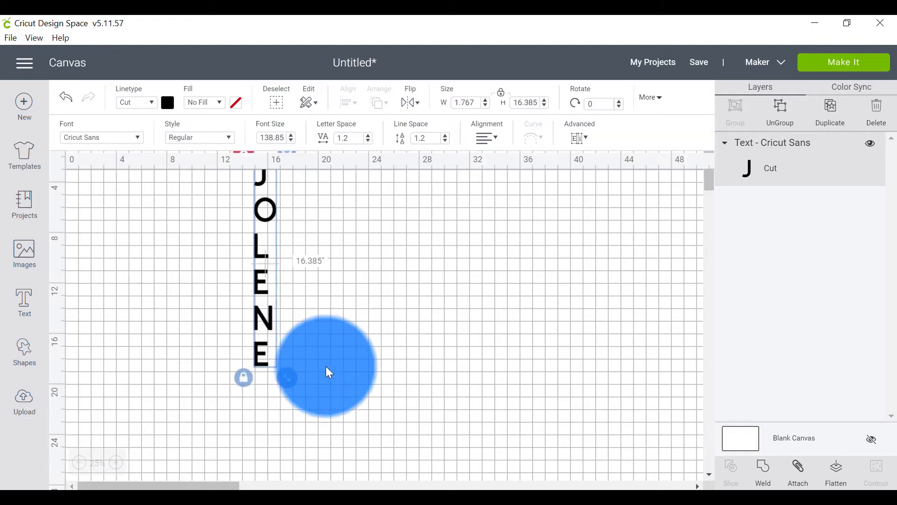
{"action": "left_click_drag", "start_coordinate": [260, 245], "coordinate": [271, 285]}
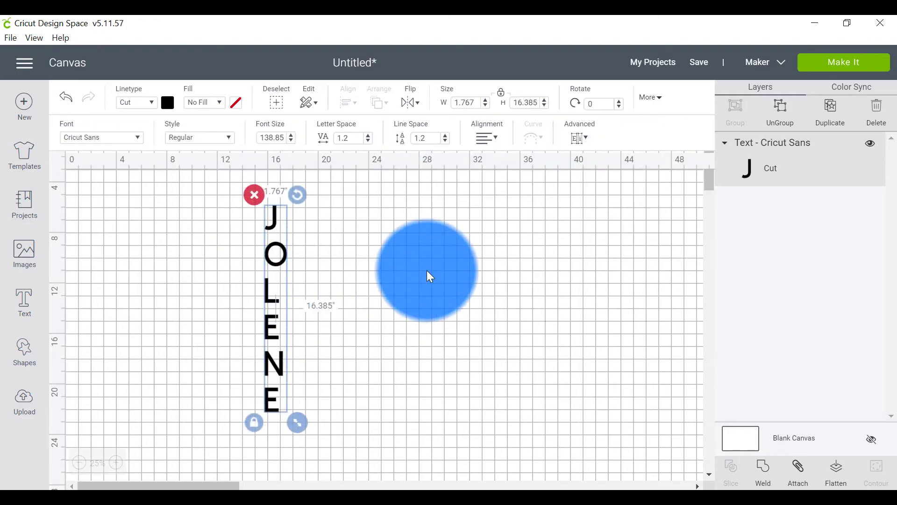
{"action": "left_click", "coordinate": [507, 397]}
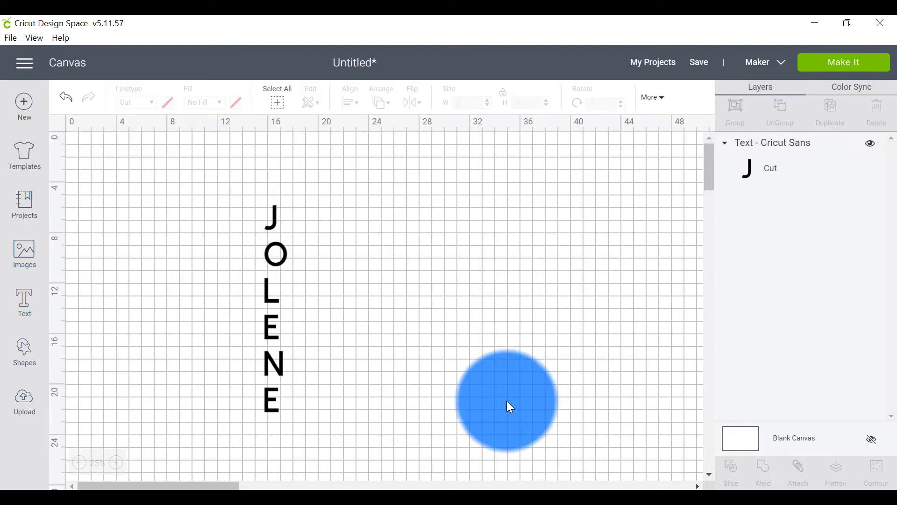
Centre-align the stacked JOLENE letters
{"action": "left_click", "coordinate": [282, 366]}
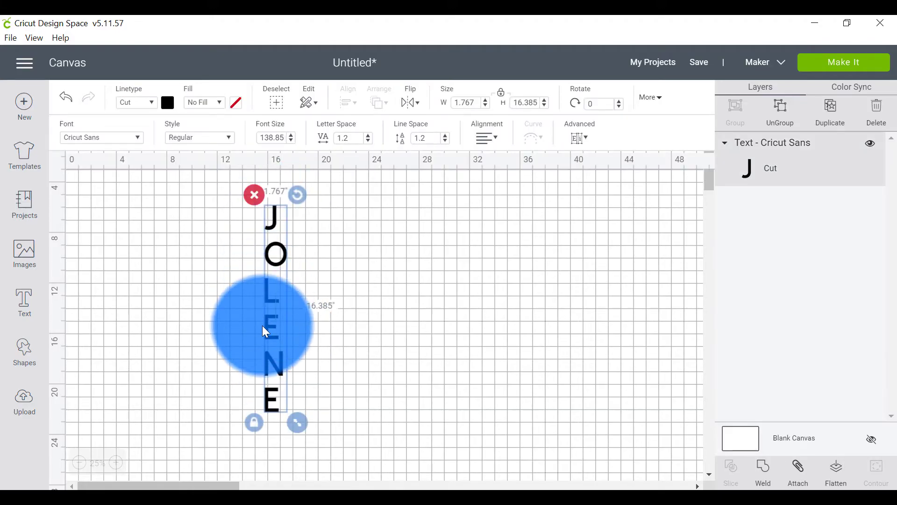
{"action": "left_click", "coordinate": [491, 139]}
{"action": "left_click", "coordinate": [528, 181]}
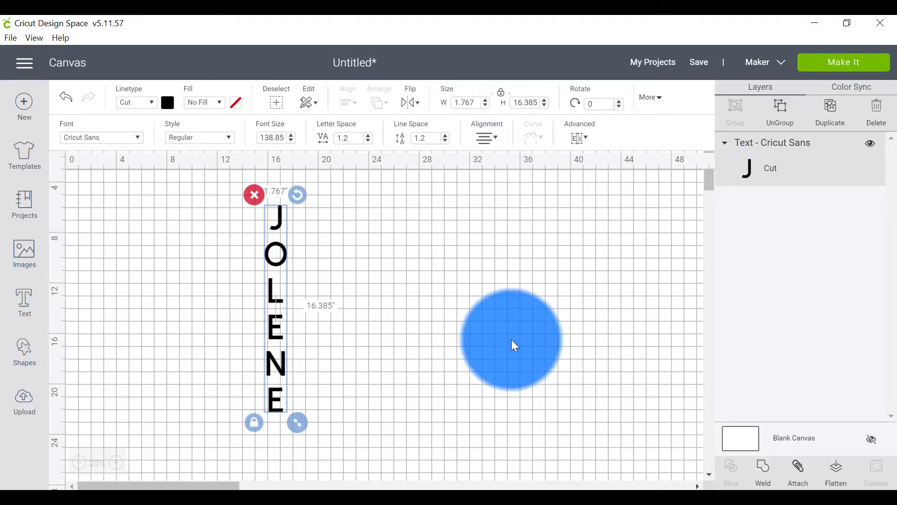
{"action": "left_click", "coordinate": [432, 296]}
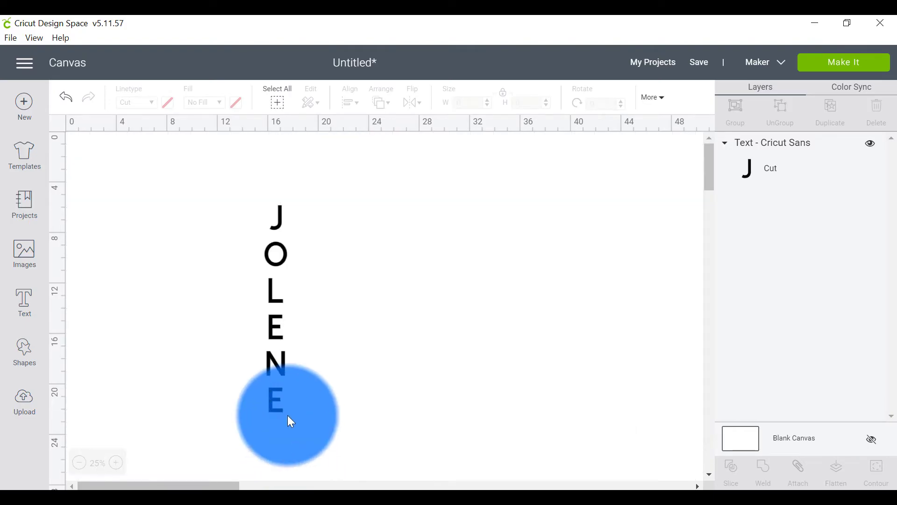
Marquee-select the vertical JOLENE text
{"action": "left_click_drag", "start_coordinate": [295, 428], "coordinate": [234, 190]}
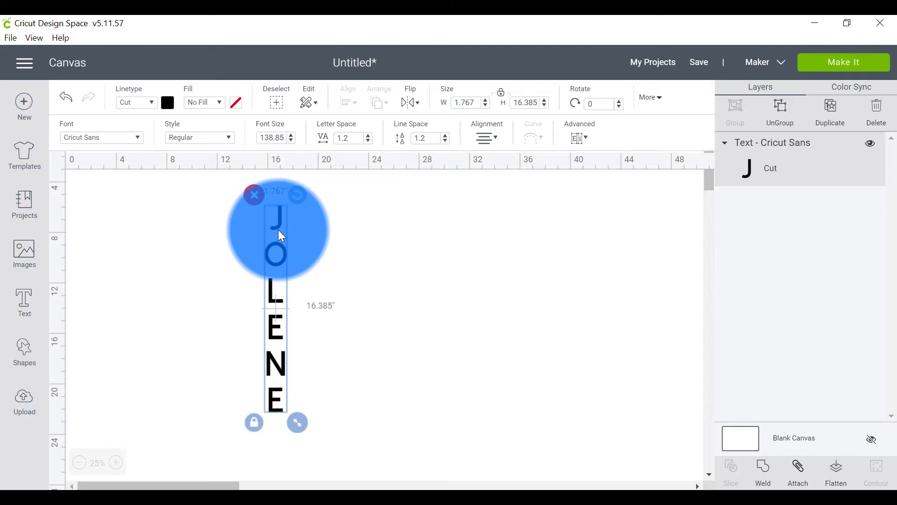
Change the JOLENE font to the system font Adelica Brush
{"action": "left_click", "coordinate": [85, 138]}
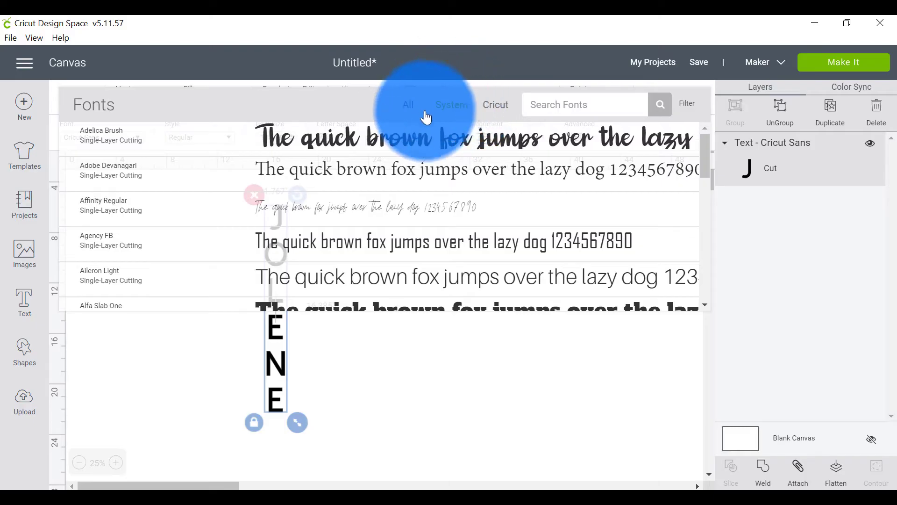
{"action": "left_click", "coordinate": [449, 112]}
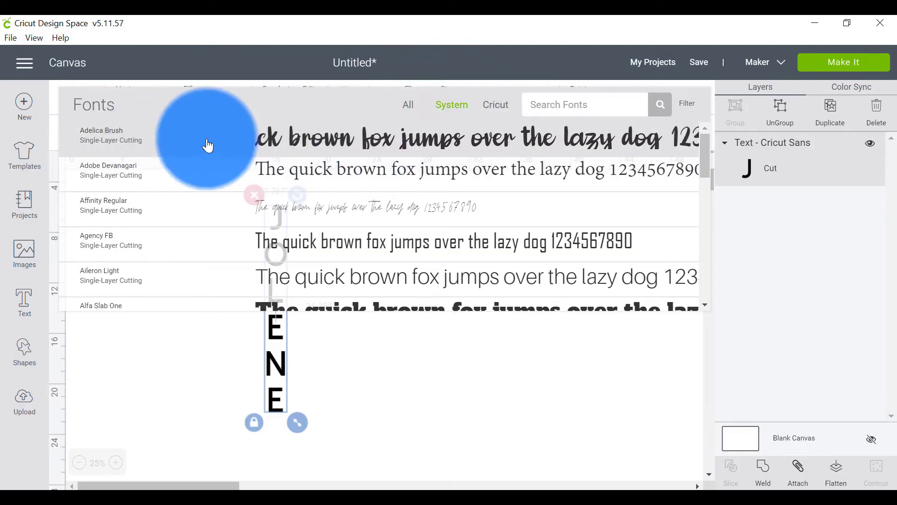
{"action": "left_click", "coordinate": [223, 144]}
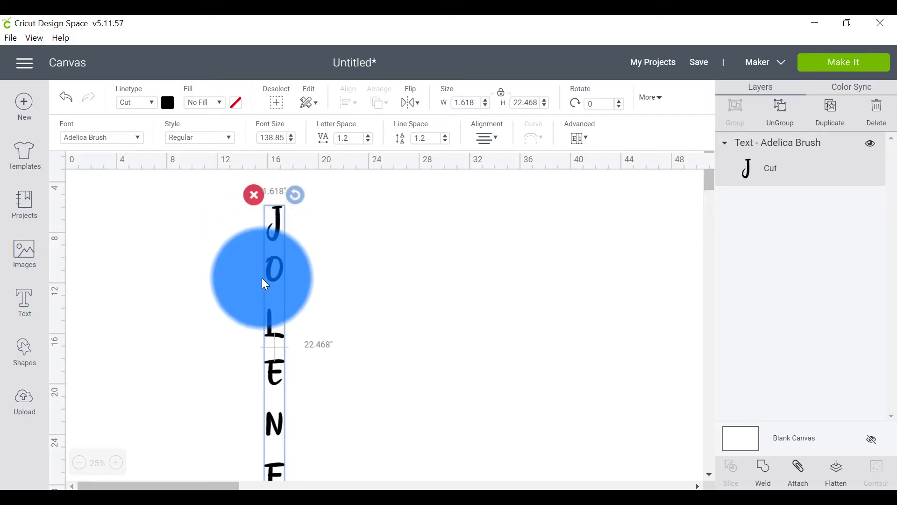
{"action": "scroll", "coordinate": [321, 382], "scroll_direction": "down", "scroll_amount": 2}
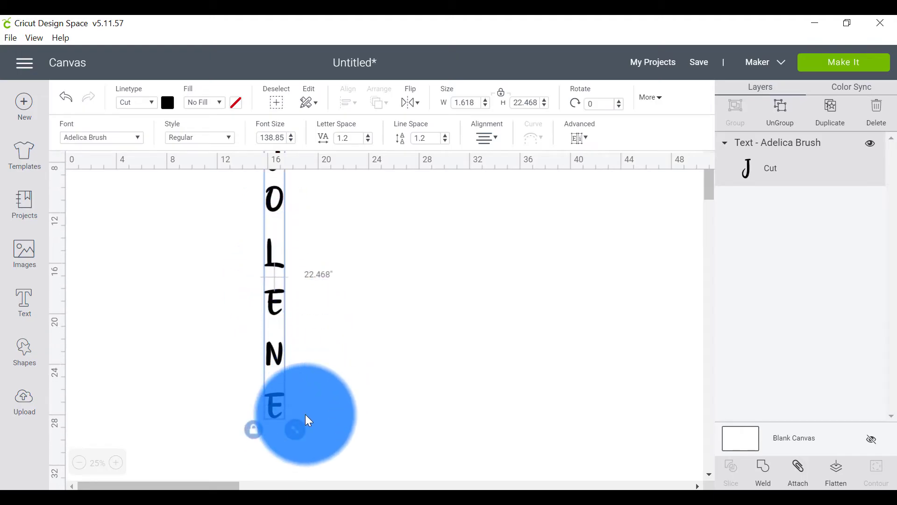
Shrink the Adelica Brush text to about 14.6 inches tall and move it right
{"action": "left_click_drag", "start_coordinate": [298, 428], "coordinate": [268, 332]}
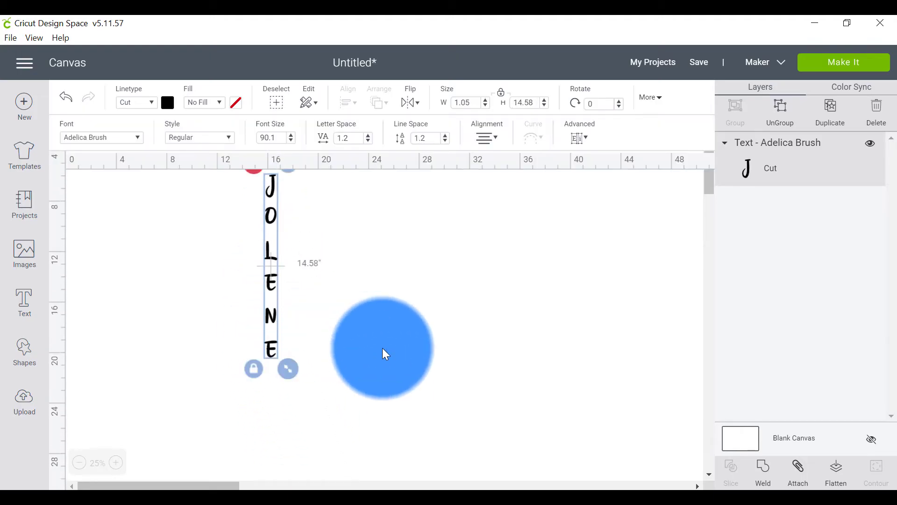
{"action": "scroll", "coordinate": [262, 265], "scroll_direction": "up", "scroll_amount": 1}
{"action": "left_click_drag", "start_coordinate": [272, 254], "coordinate": [391, 287]}
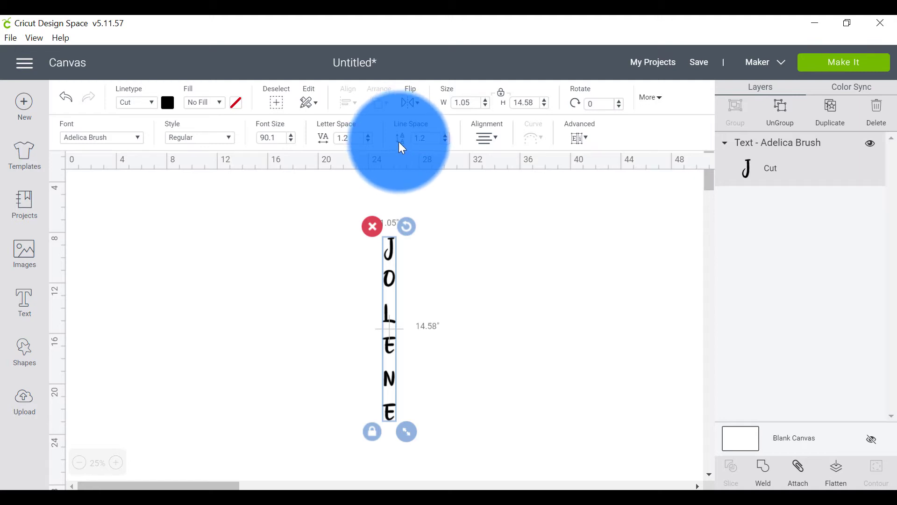
Set Line Space to 0 and enlarge JOLENE to about 16.4 inches tall
{"action": "left_click", "coordinate": [430, 137]}
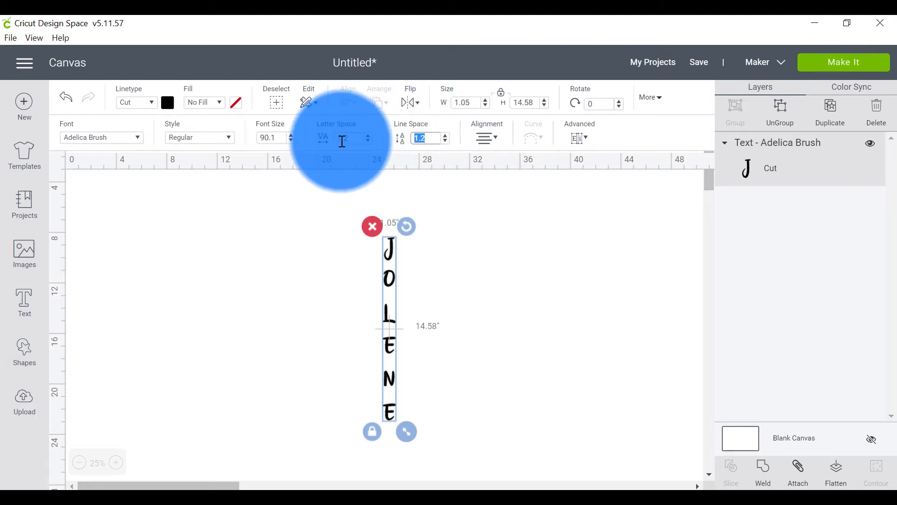
{"action": "type", "text": "0"}
{"action": "key", "text": "Return"}
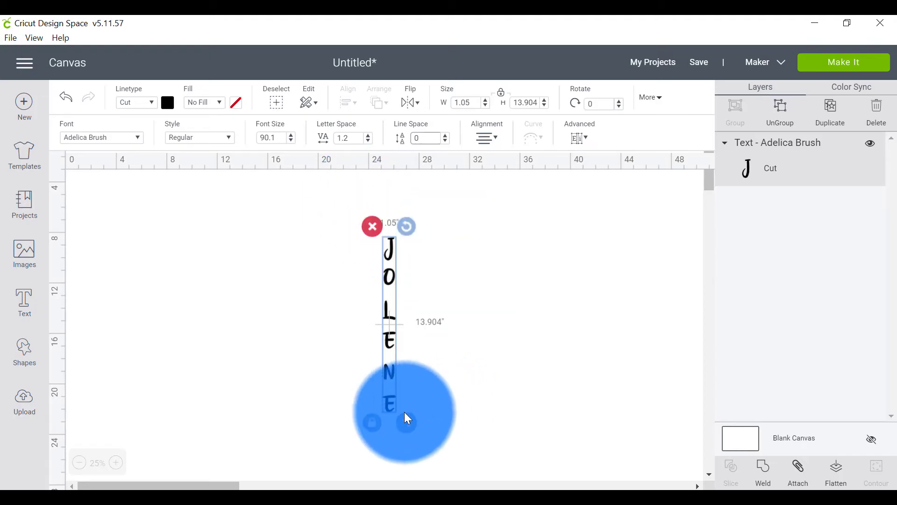
{"action": "left_click", "coordinate": [411, 423]}
{"action": "left_click_drag", "start_coordinate": [411, 424], "coordinate": [445, 448]}
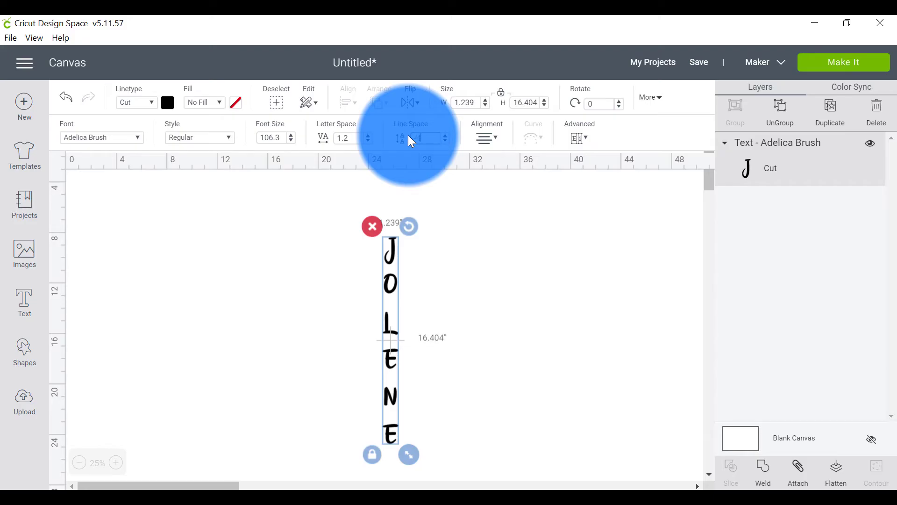
{"action": "key", "text": "Return"}
{"action": "left_click", "coordinate": [526, 341]}
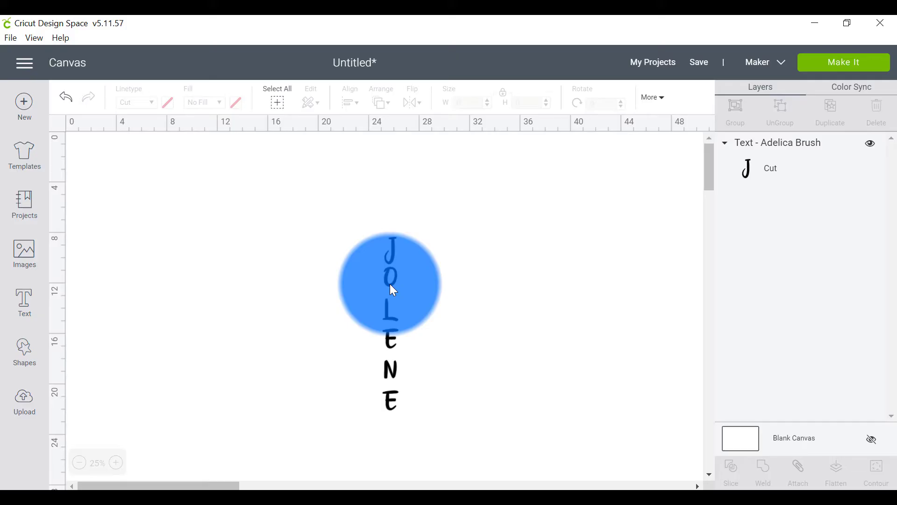
Enlarge JOLENE to about 17.8 inches tall and shift it slightly left
{"action": "left_click", "coordinate": [389, 372]}
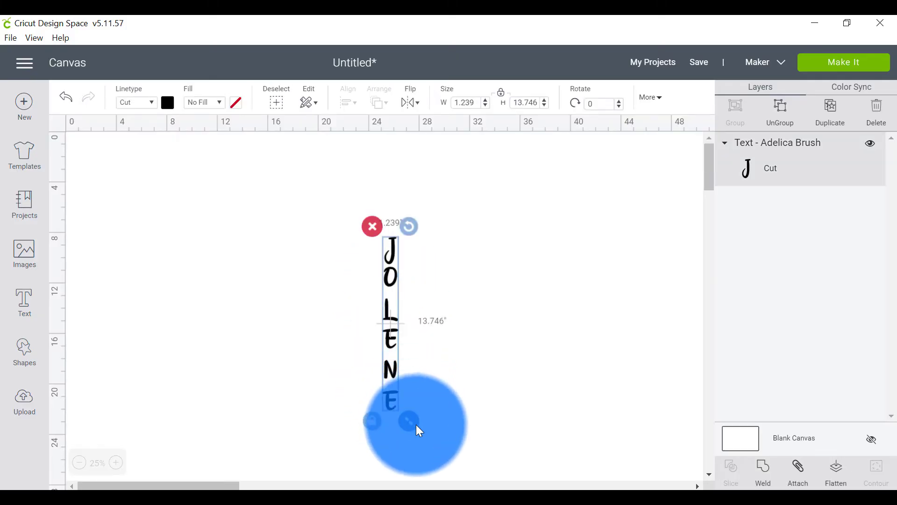
{"action": "left_click_drag", "start_coordinate": [415, 425], "coordinate": [453, 477]}
{"action": "left_click_drag", "start_coordinate": [395, 377], "coordinate": [380, 344]}
{"action": "left_click", "coordinate": [550, 362]}
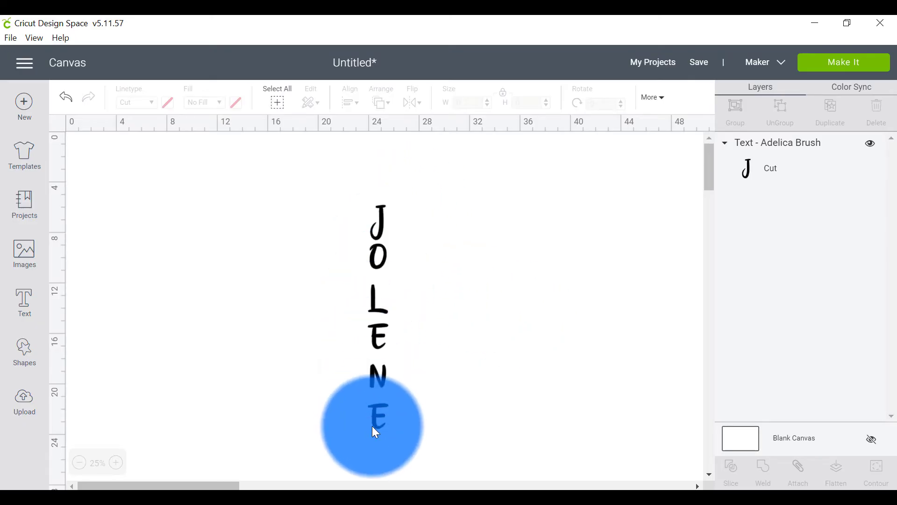
Lower Line Space to -5, then one step tighter, packing the letters close
{"action": "left_click", "coordinate": [382, 257]}
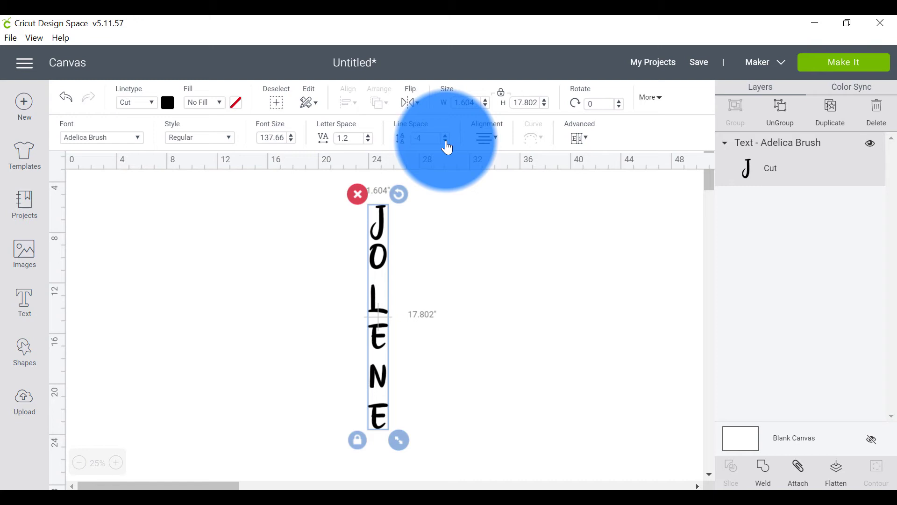
{"action": "left_click", "coordinate": [418, 137]}
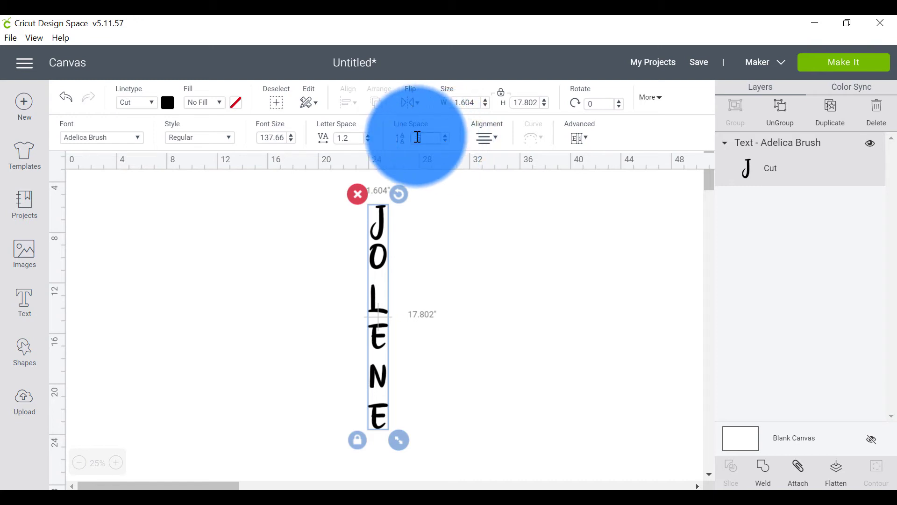
{"action": "type", "text": "-5"}
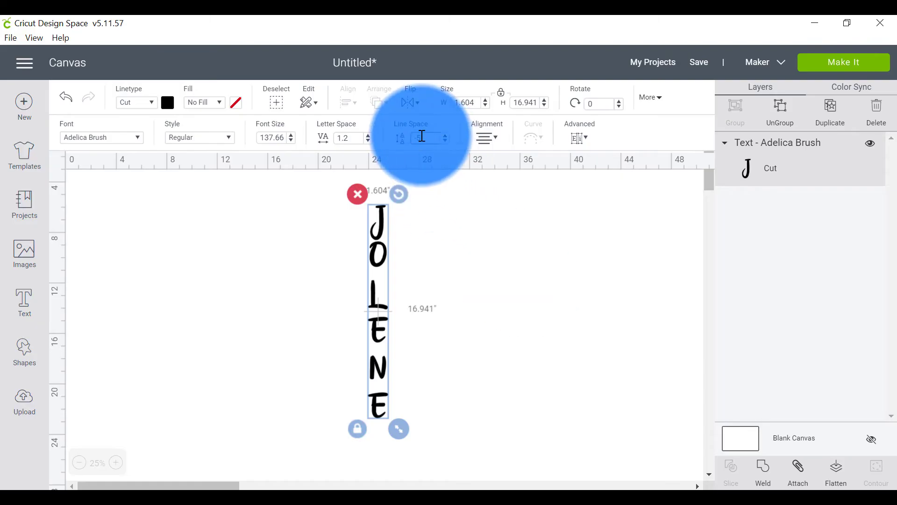
{"action": "key", "text": "Down"}
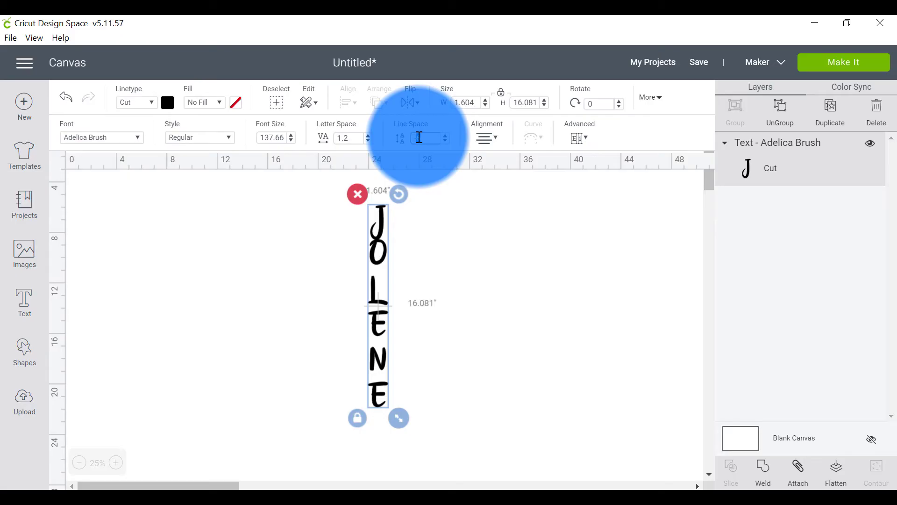
{"action": "scroll", "coordinate": [419, 137], "scroll_direction": "down", "scroll_amount": 1}
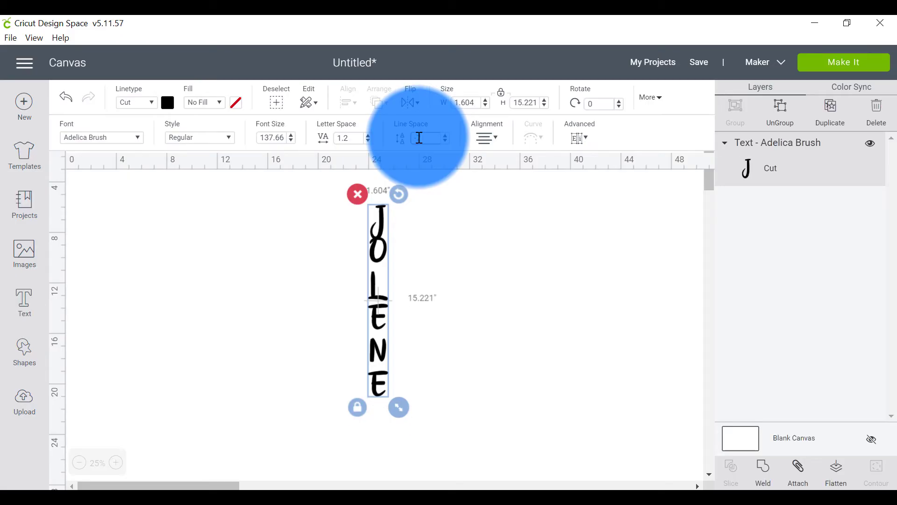
{"action": "left_click", "coordinate": [427, 278]}
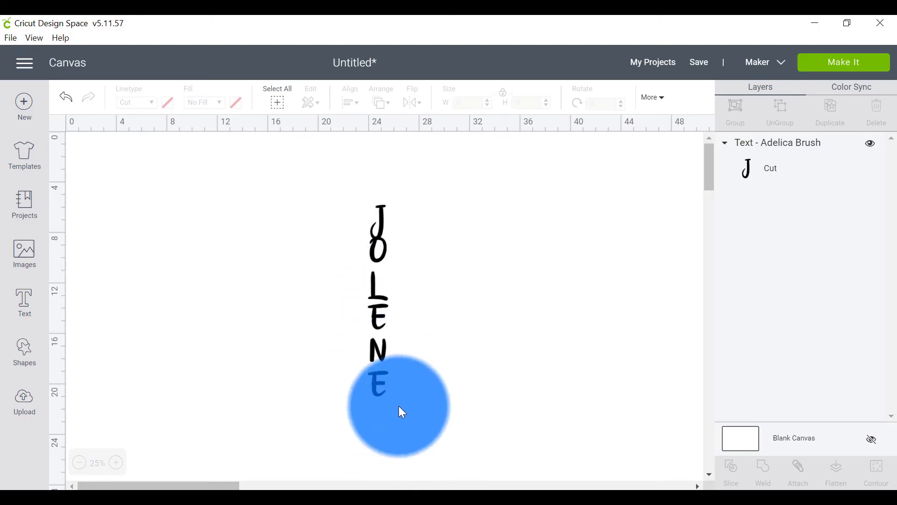
Ungroup JOLENE to letters, restack the misplaced L, and reselect all letters
{"action": "left_click_drag", "start_coordinate": [399, 401], "coordinate": [353, 181]}
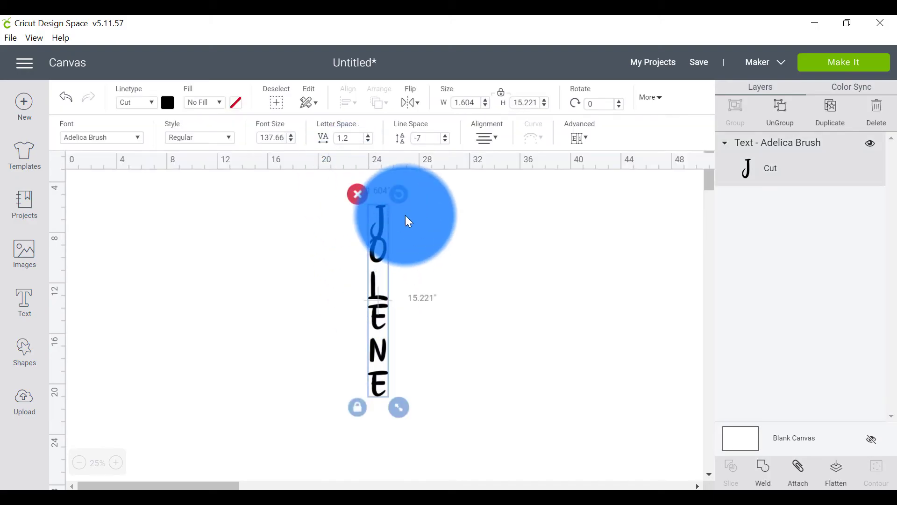
{"action": "left_click", "coordinate": [582, 140]}
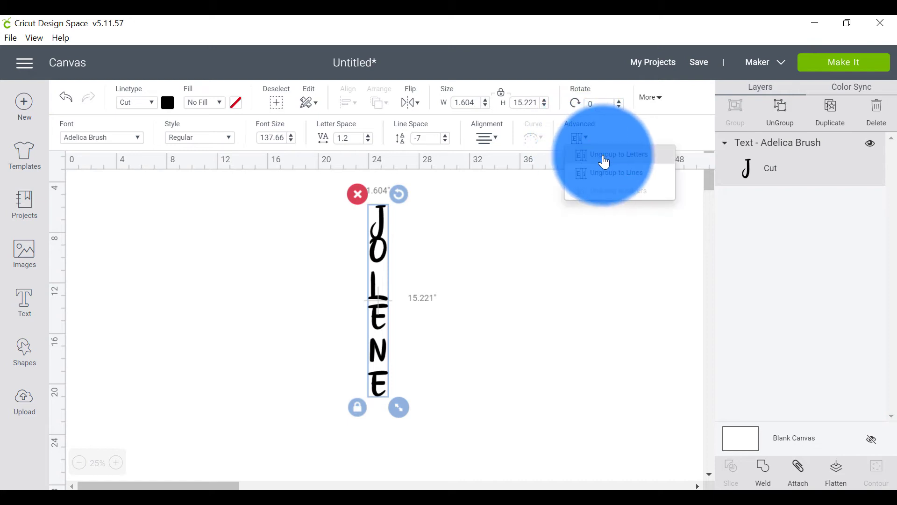
{"action": "left_click", "coordinate": [605, 162]}
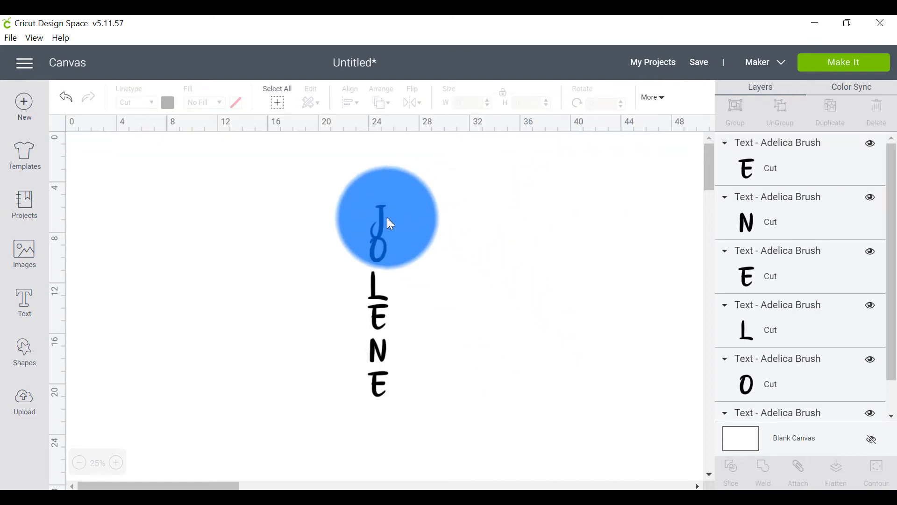
{"action": "left_click_drag", "start_coordinate": [376, 288], "coordinate": [374, 318]}
{"action": "left_click", "coordinate": [444, 383]}
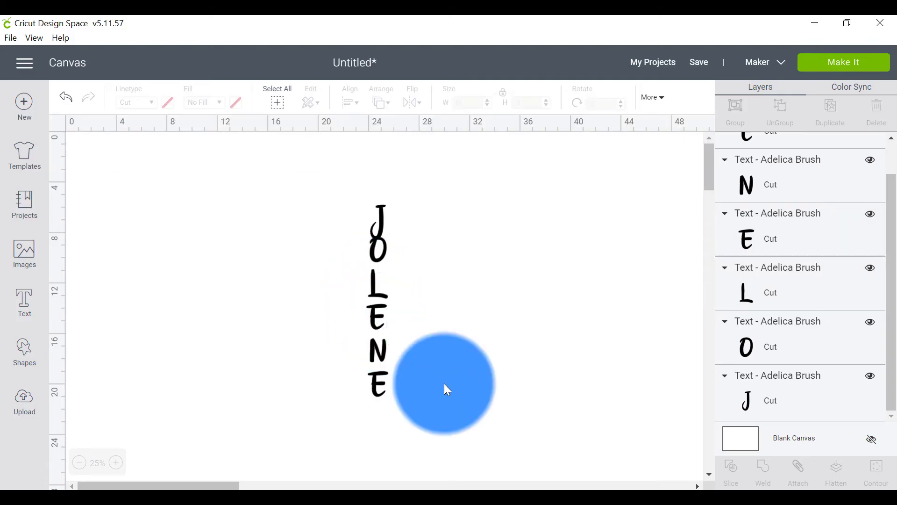
{"action": "left_click_drag", "start_coordinate": [456, 414], "coordinate": [344, 174]}
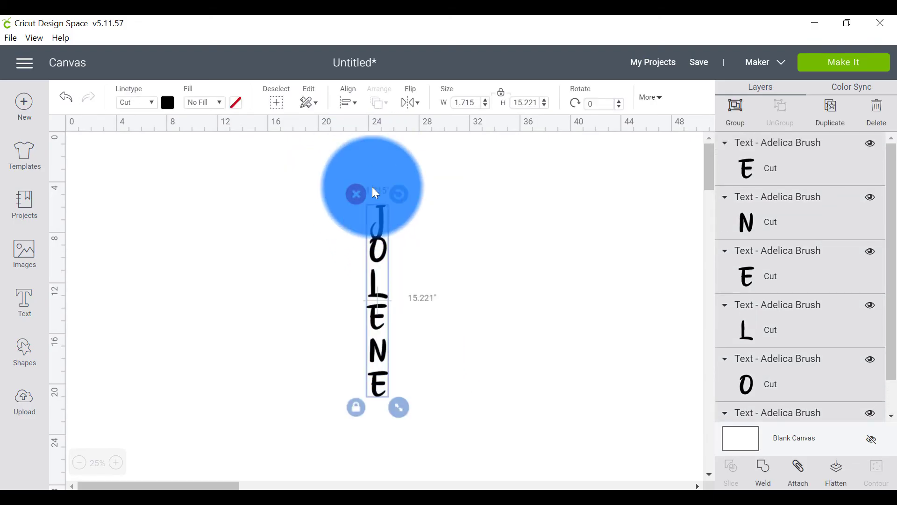
Distribute the JOLENE letters evenly from top to bottom
{"action": "left_click", "coordinate": [356, 109]}
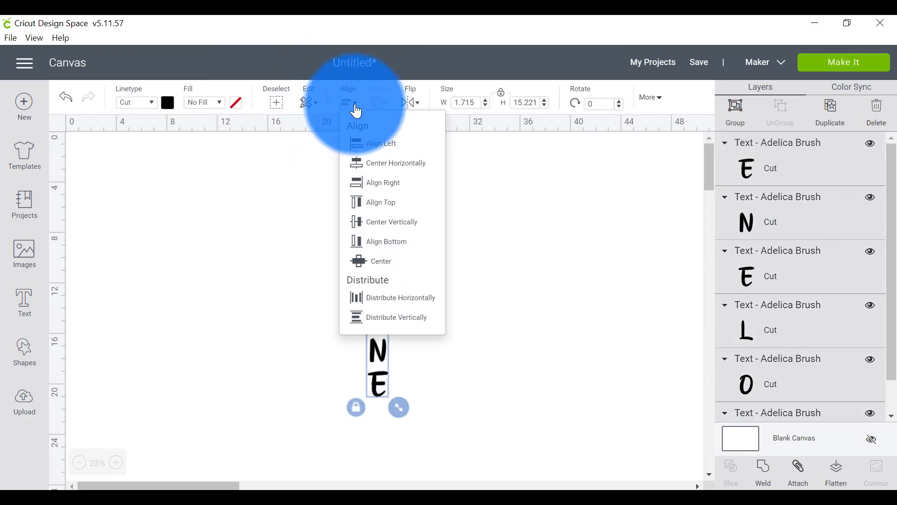
{"action": "left_click", "coordinate": [384, 327]}
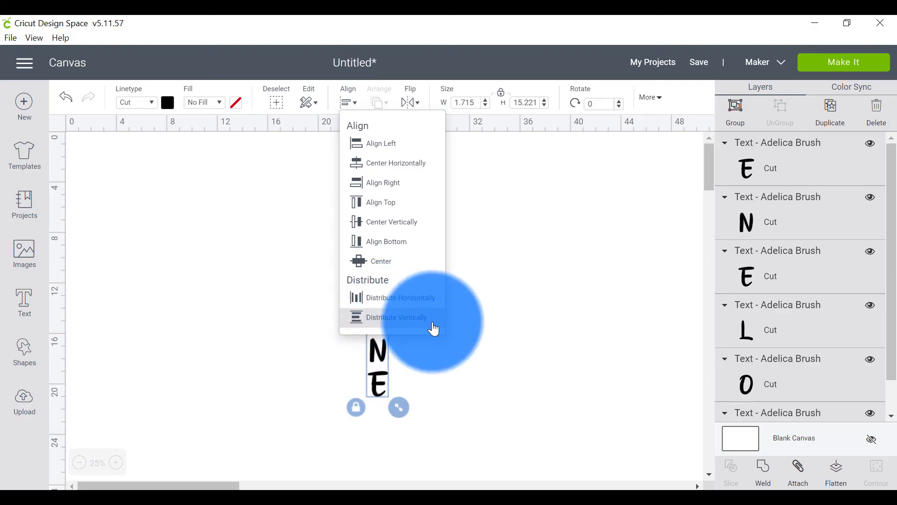
{"action": "left_click", "coordinate": [391, 323]}
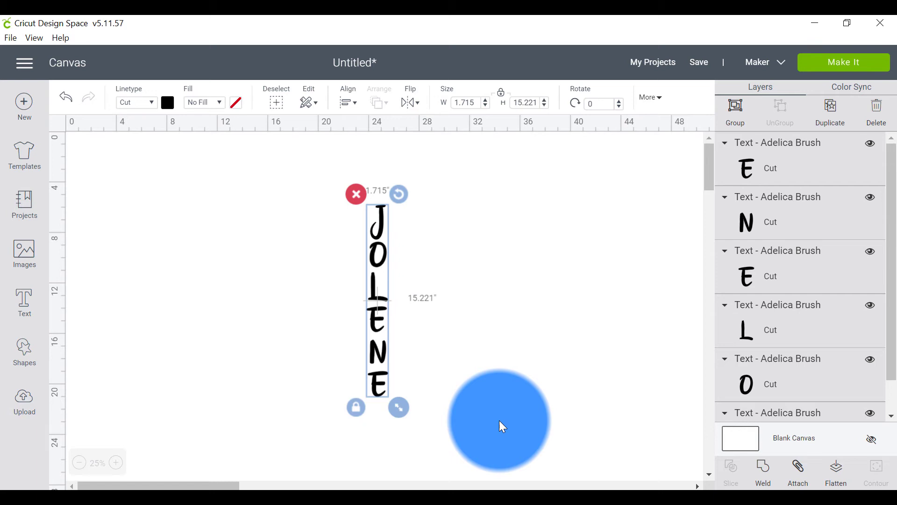
{"action": "left_click", "coordinate": [495, 381]}
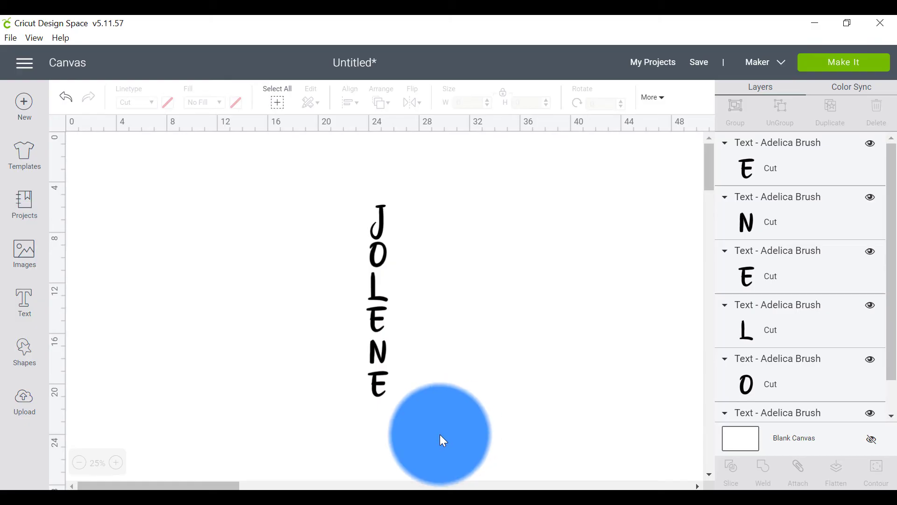
Centre the letters horizontally on one vertical line
{"action": "left_click_drag", "start_coordinate": [440, 435], "coordinate": [330, 153]}
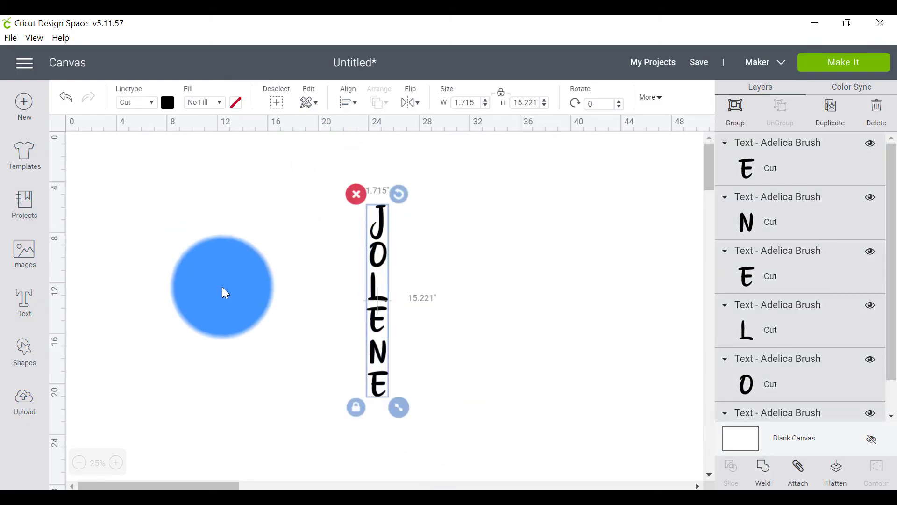
{"action": "left_click", "coordinate": [350, 110]}
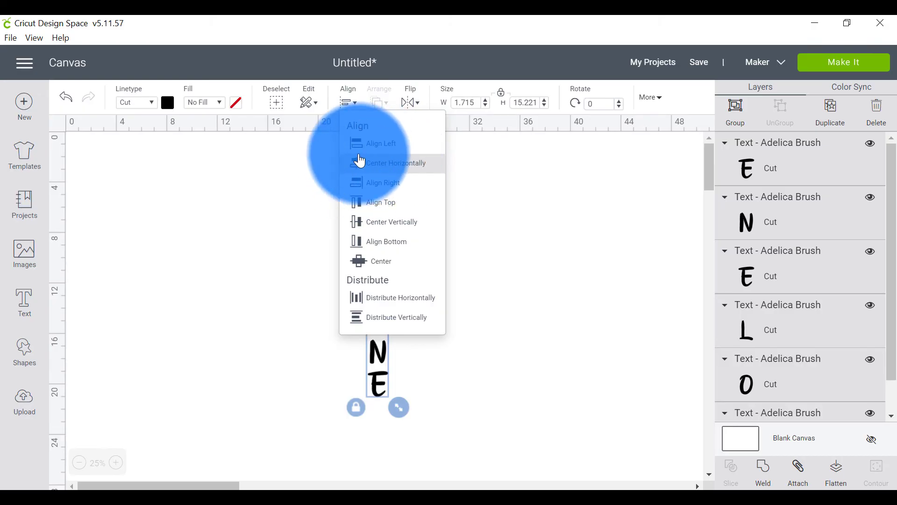
{"action": "left_click", "coordinate": [406, 164]}
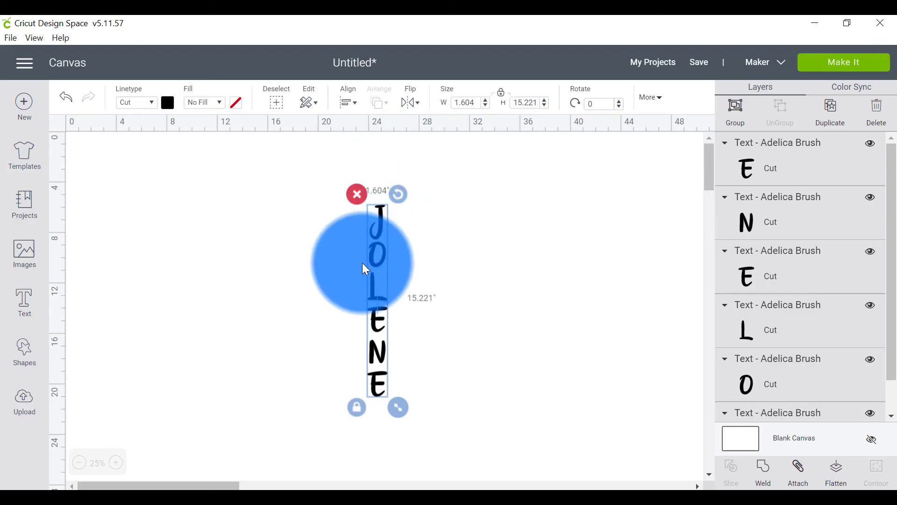
{"action": "left_click", "coordinate": [546, 389]}
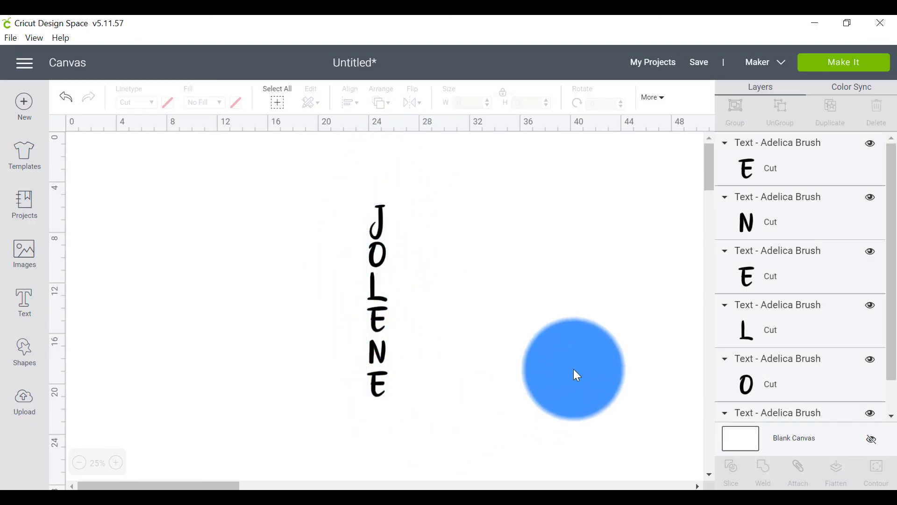
{"action": "left_click_drag", "start_coordinate": [428, 427], "coordinate": [303, 147]}
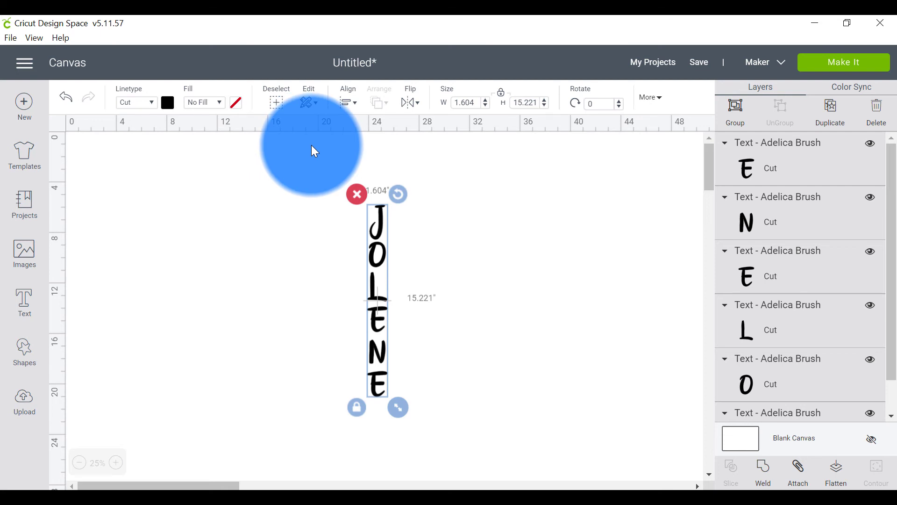
{"action": "left_click", "coordinate": [427, 367]}
{"action": "left_click", "coordinate": [830, 64]}
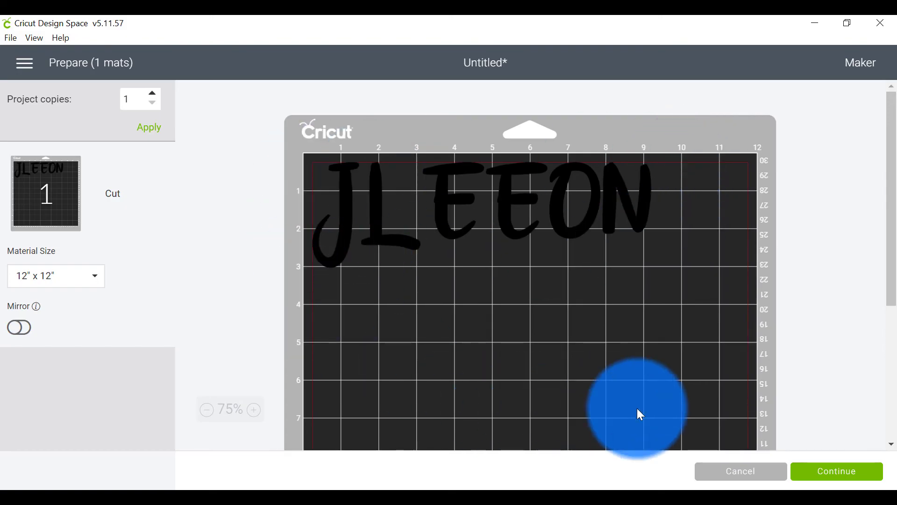
{"action": "left_click", "coordinate": [734, 465]}
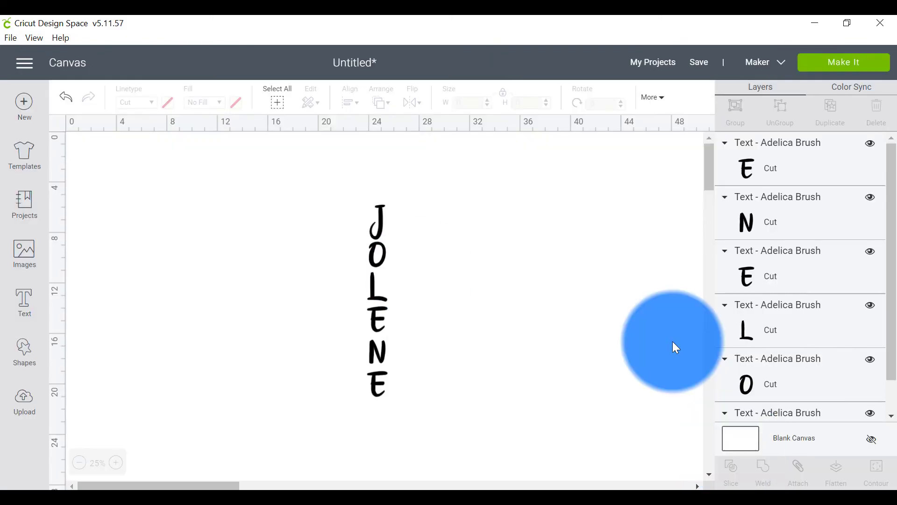
Select all six JOLENE letters and attach them into one group
{"action": "left_click_drag", "start_coordinate": [345, 185], "coordinate": [425, 422]}
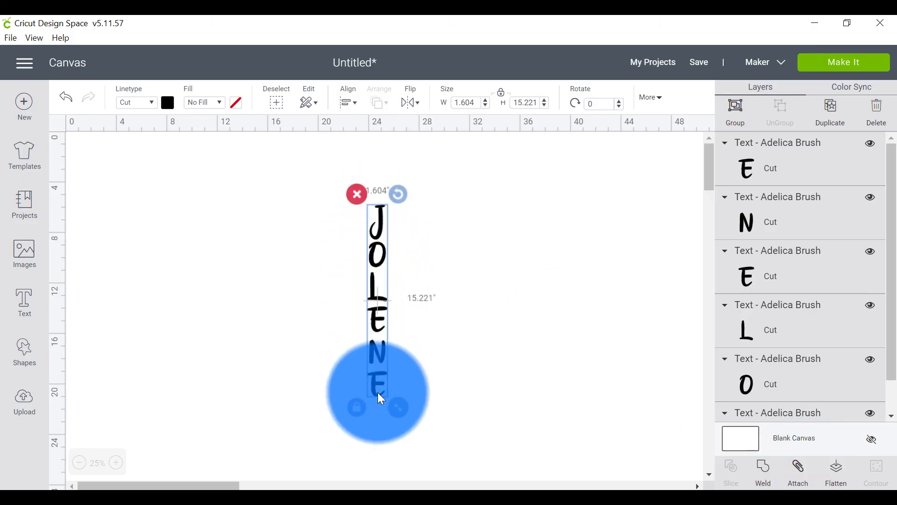
{"action": "left_click", "coordinate": [804, 472]}
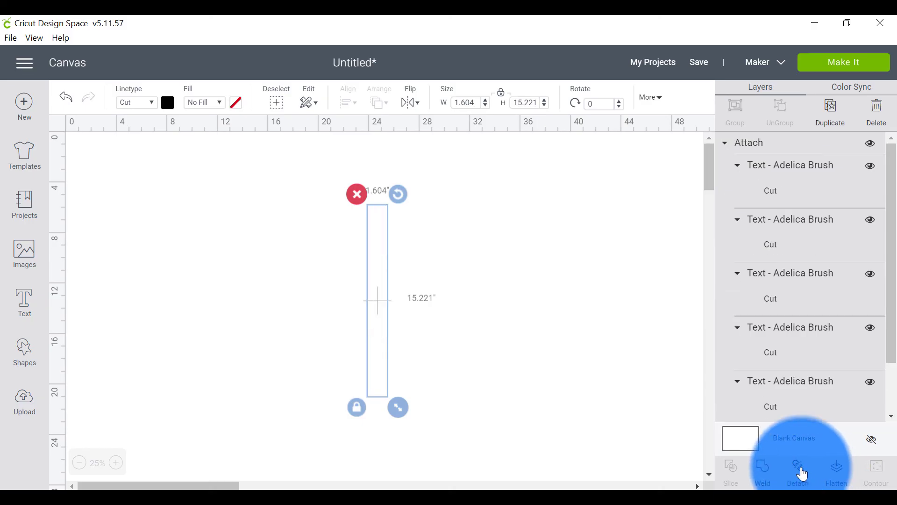
{"action": "left_click", "coordinate": [855, 63]}
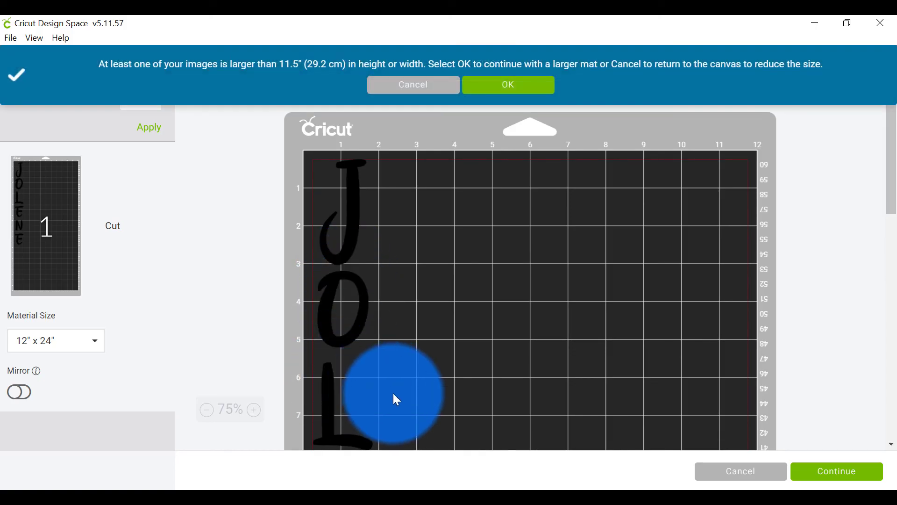
{"action": "scroll", "coordinate": [396, 399], "scroll_direction": "down", "scroll_amount": 10}
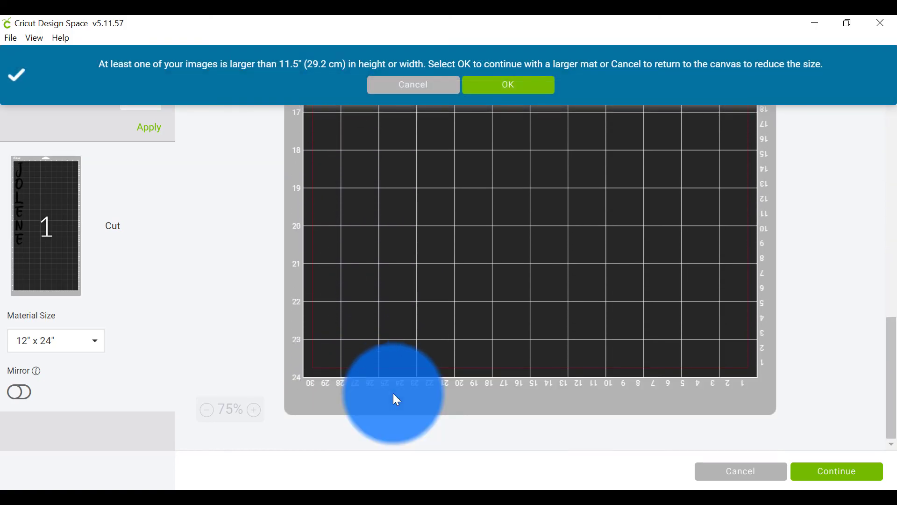
{"action": "scroll", "coordinate": [396, 400], "scroll_direction": "up", "scroll_amount": 10}
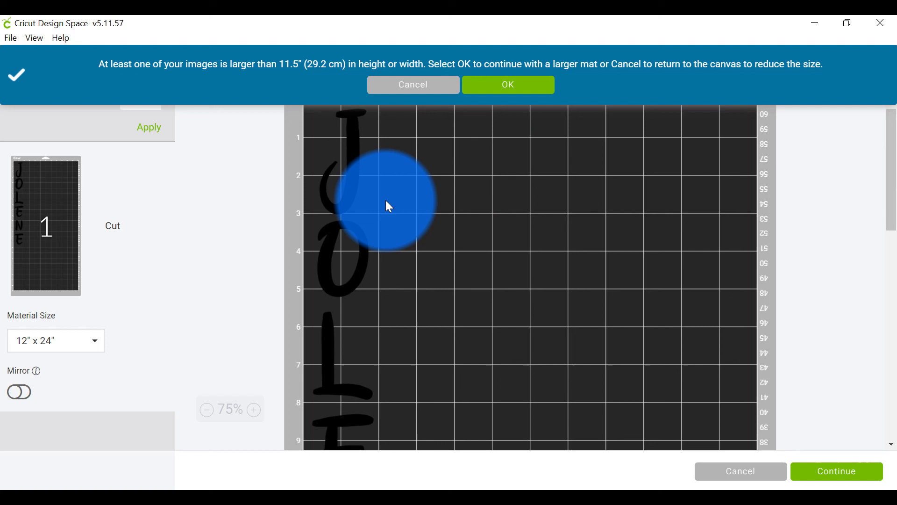
{"action": "left_click", "coordinate": [438, 96]}
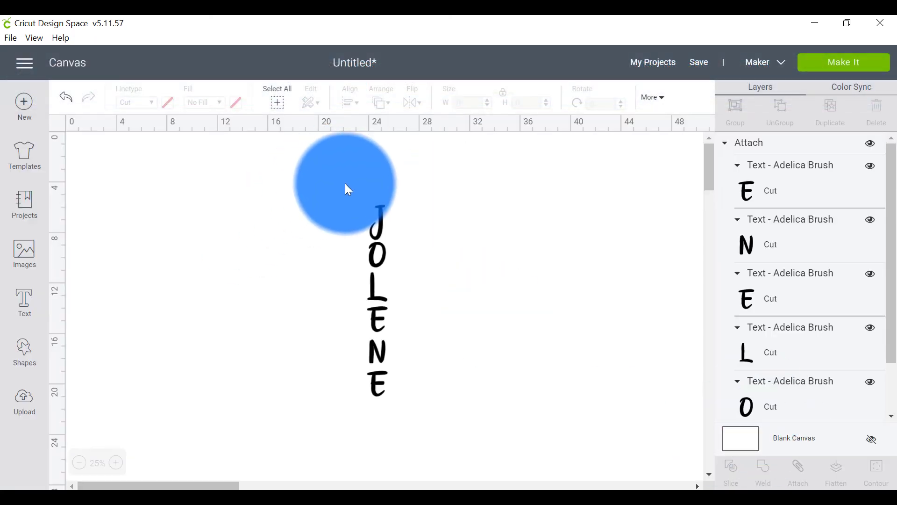
{"action": "left_click", "coordinate": [380, 346]}
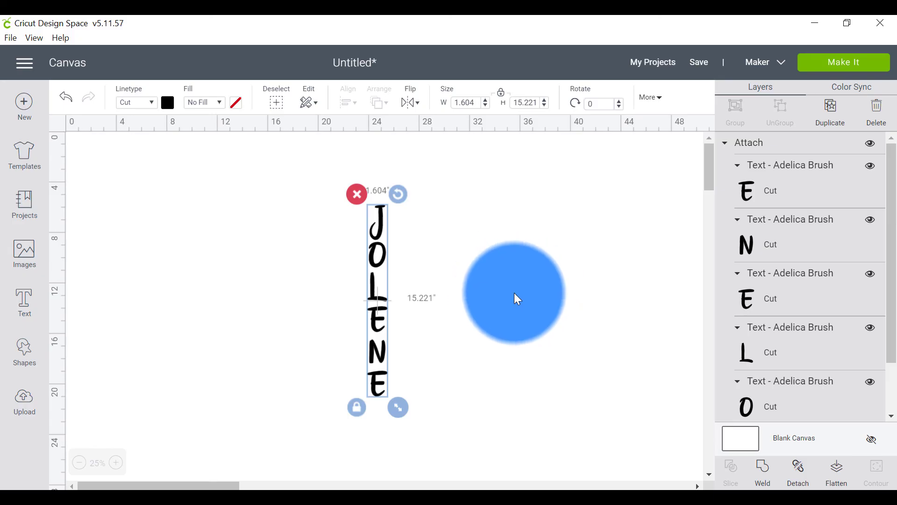
{"action": "left_click", "coordinate": [333, 166]}
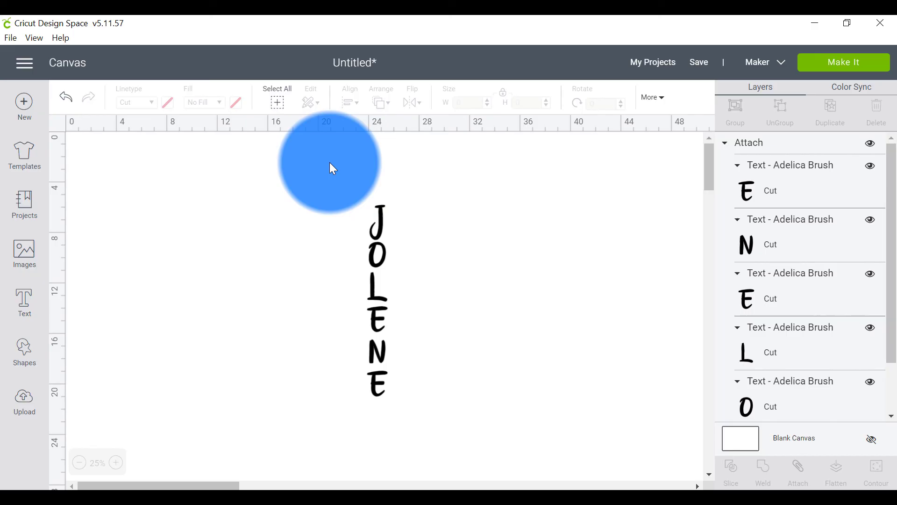